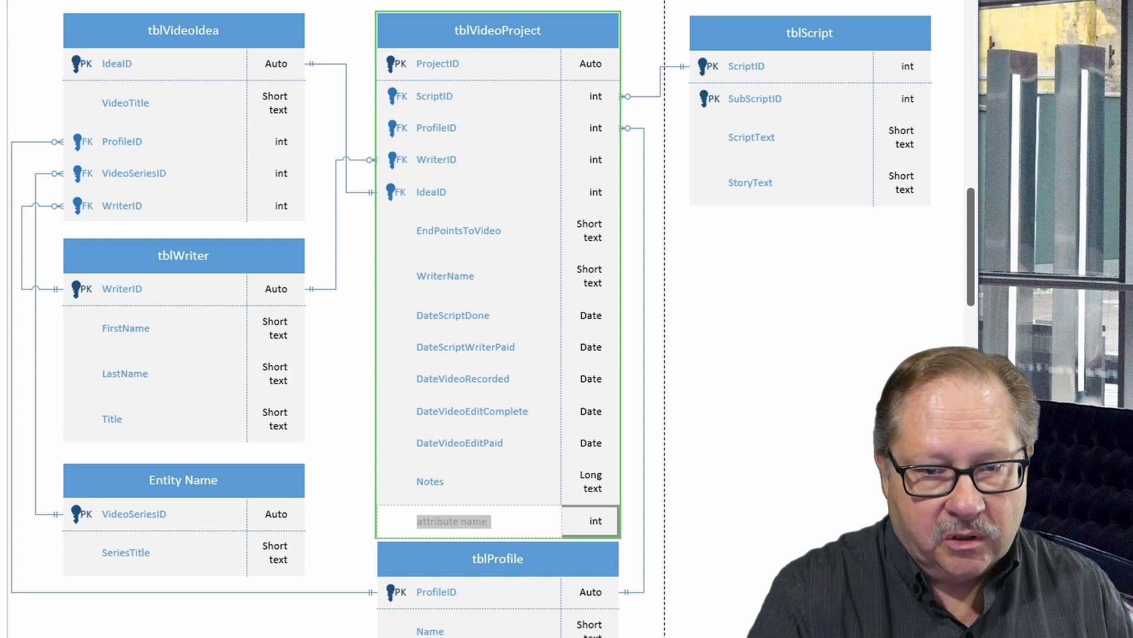
# Add a VideoSeriesID attribute to the tblVideoProject entity and place it directly below IdeaID
pyautogui.write('o')
pyautogui.press('BackSpace')
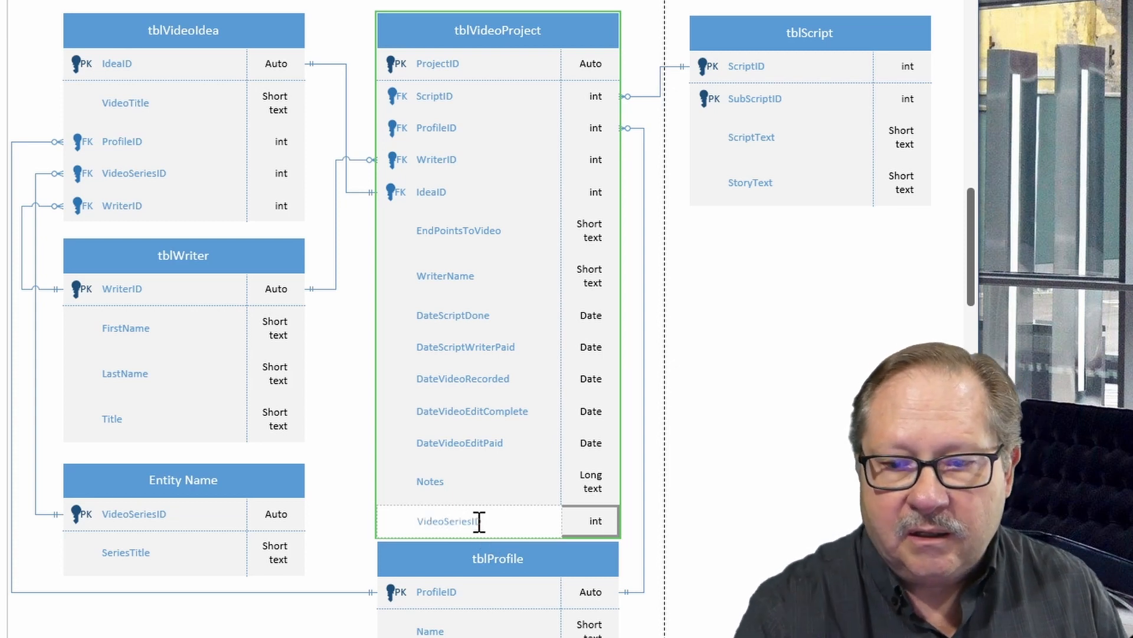
pyautogui.click(582, 515)
pyautogui.moveTo(582, 514); pyautogui.dragTo(576, 211)
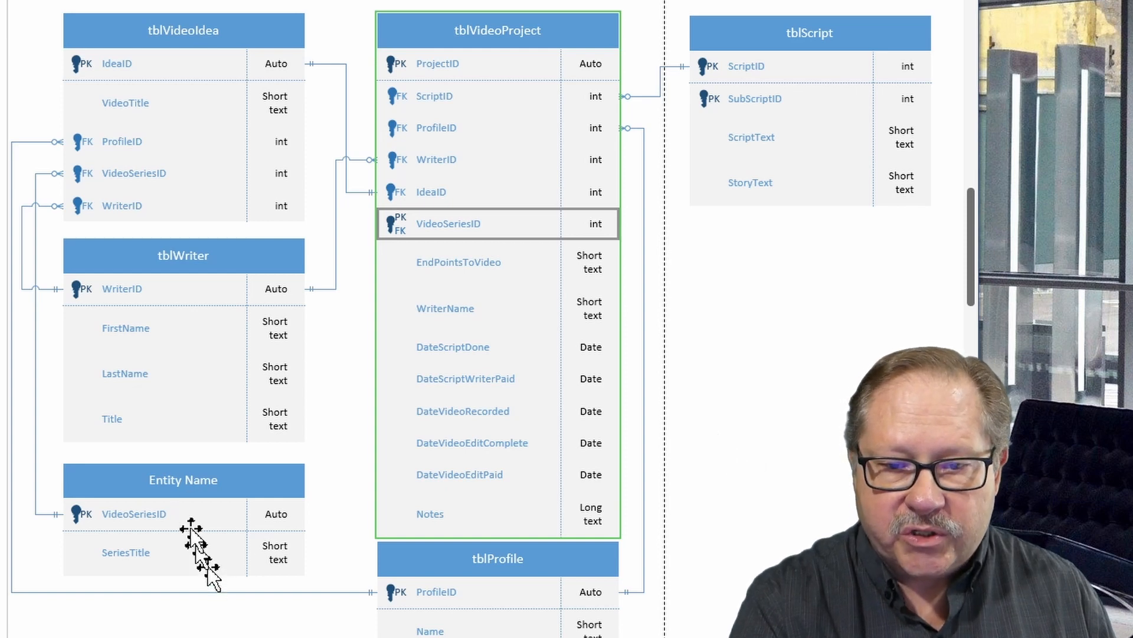
# Rename the unnamed entity containing VideoSeriesID and SeriesTitle as VideoSeries
pyautogui.click(187, 481)
pyautogui.click(188, 481)
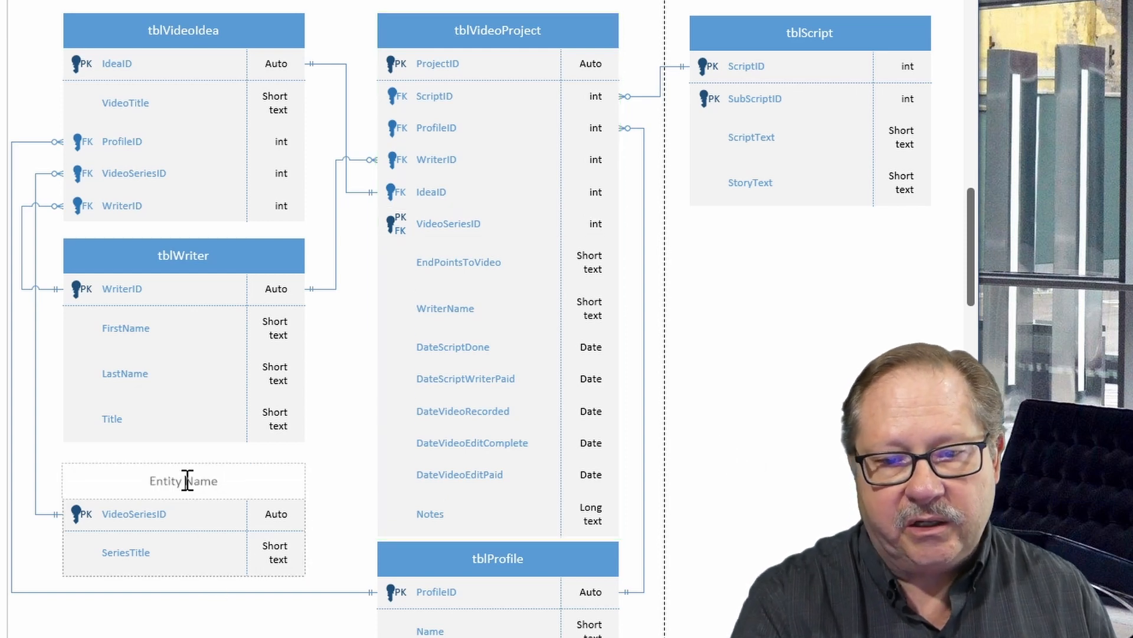
pyautogui.moveTo(223, 473); pyautogui.dragTo(97, 480)
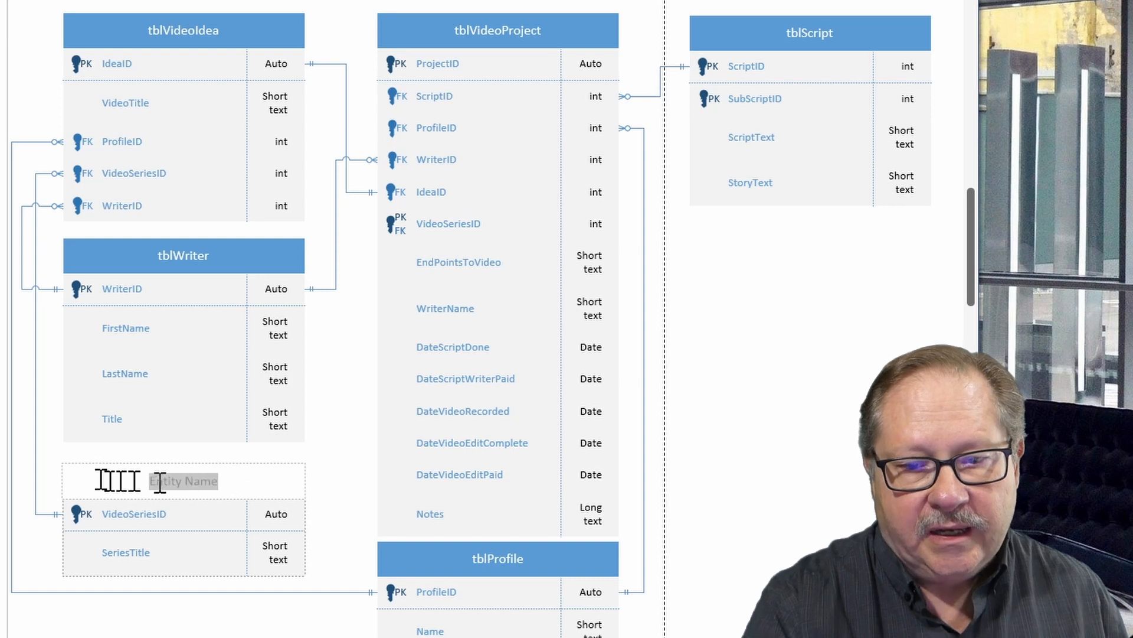
pyautogui.write('VideoSeries')
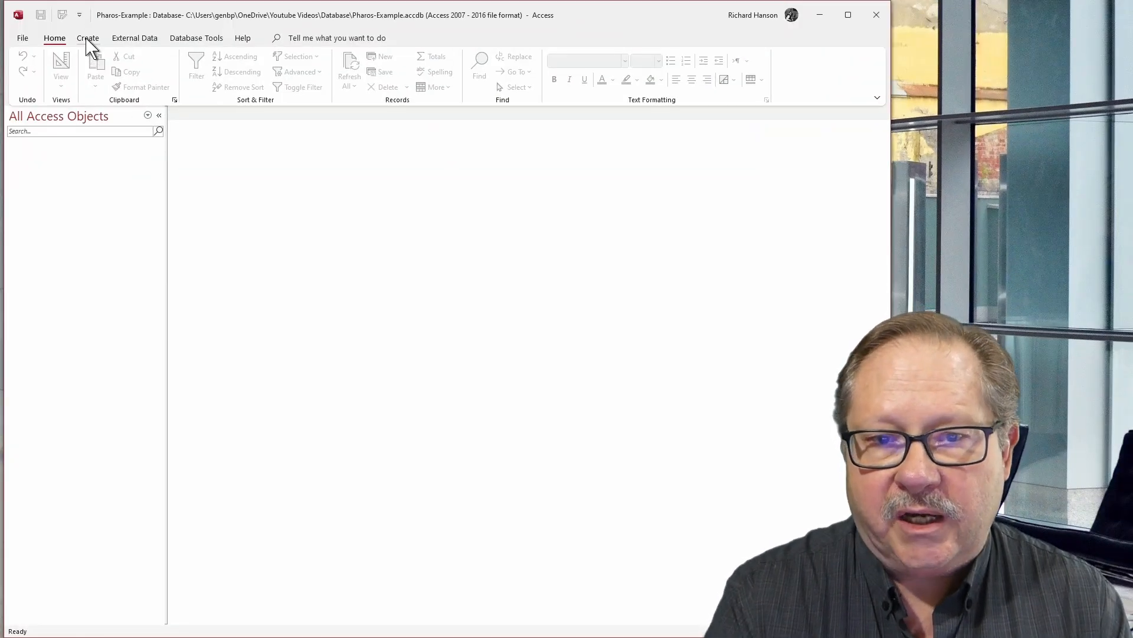
# Switch to Access, start a new table in Design View, and bring up the Visio diagram at tblVideoProject for reference
pyautogui.click(87, 39)
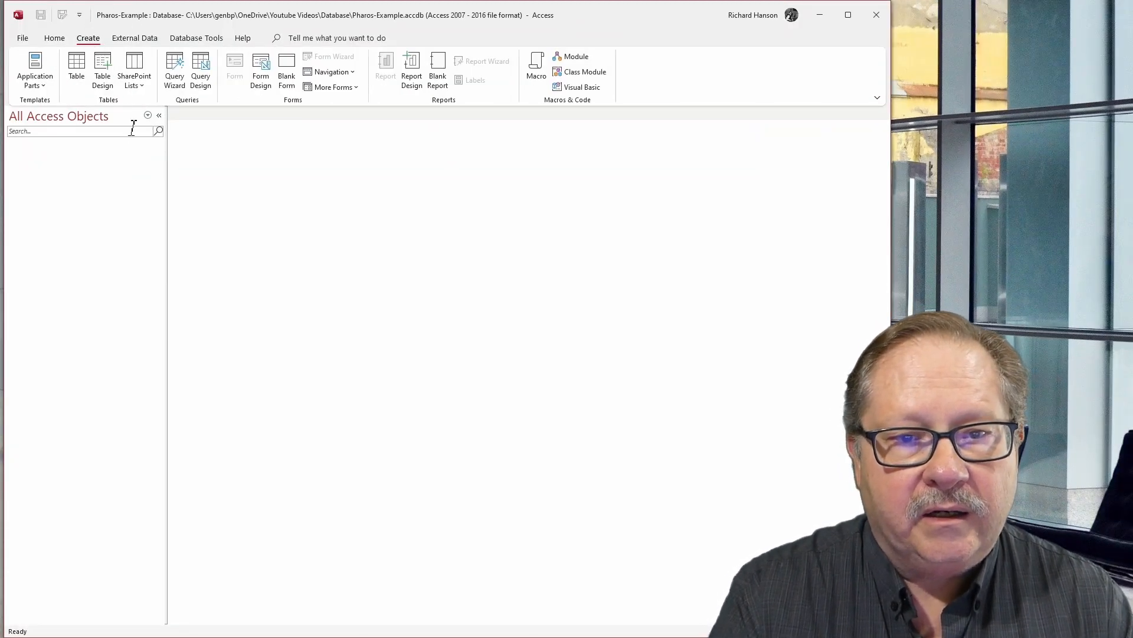
pyautogui.click(104, 83)
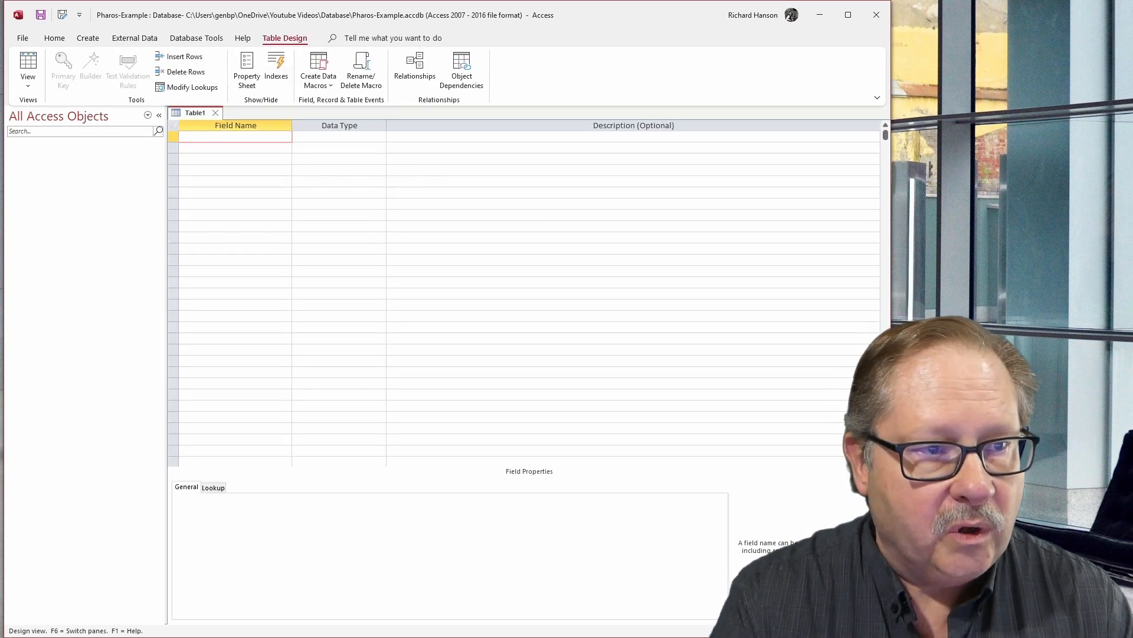
pyautogui.moveTo(0, 125); pyautogui.dragTo(379, 133)
pyautogui.scroll(3, 431, 317)
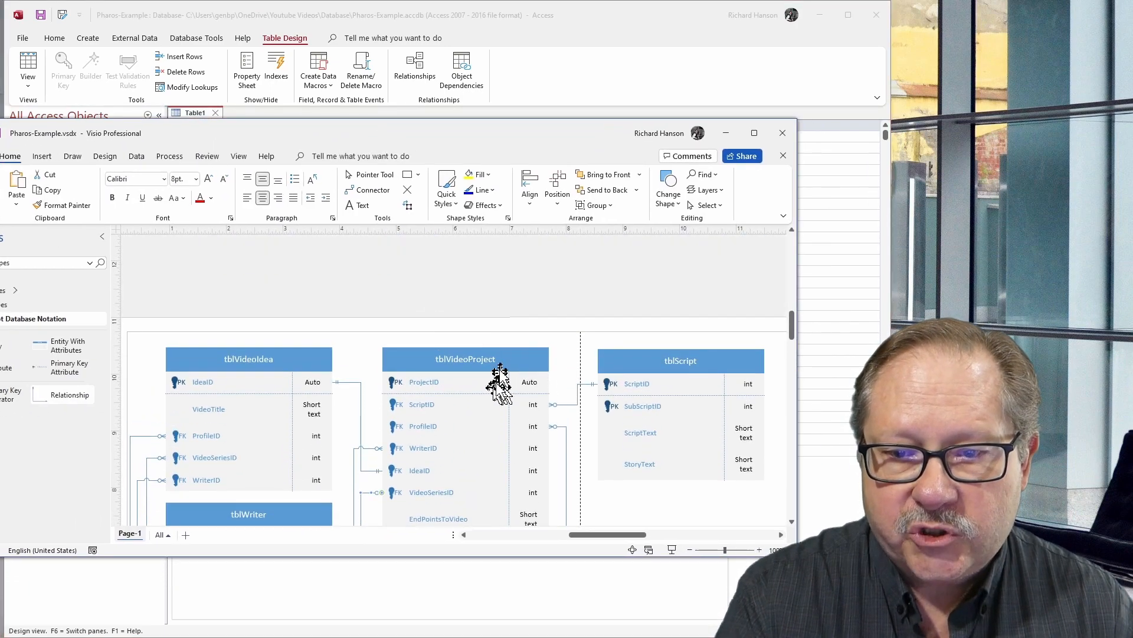
pyautogui.scroll(-1, 481, 384)
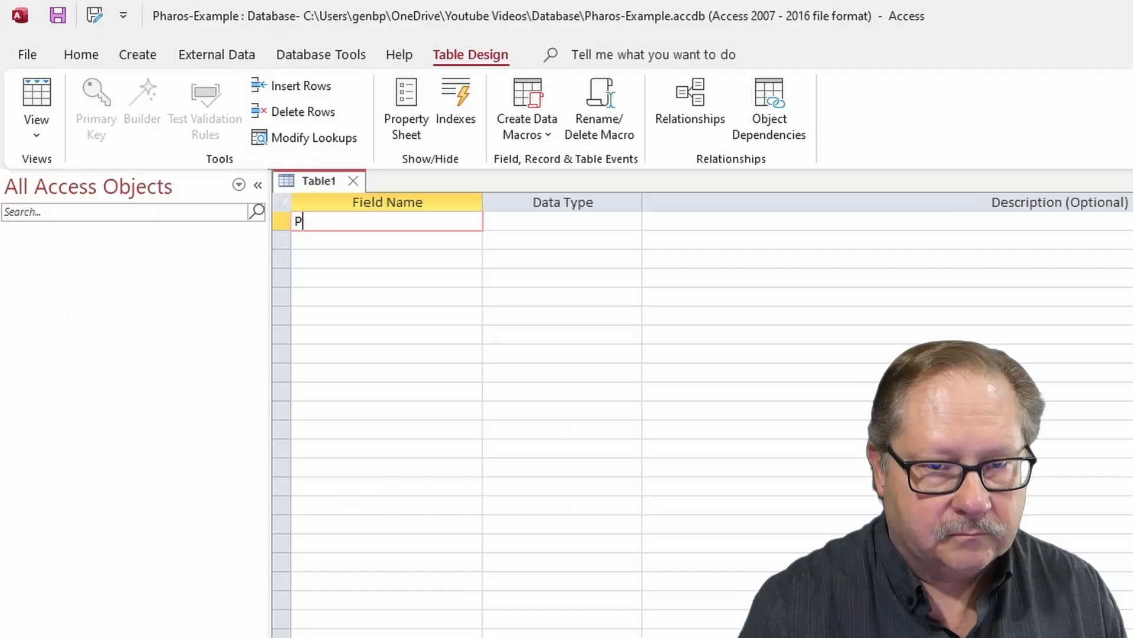
# Add the fields ProjectID as AutoNumber and ScriptID as Number to the new table
pyautogui.write('rojectID')
pyautogui.press('Tab')
pyautogui.write('au')
pyautogui.press('Tab')
pyautogui.press('Tab')
pyautogui.write('ScriptID')
pyautogui.press('Tab')
pyautogui.press('n')
pyautogui.press('Tab')
pyautogui.press('Tab')
# Add the fields ProfileID and WriterID, both with the Number data type
pyautogui.write('ProfileID')
pyautogui.press('Tab')
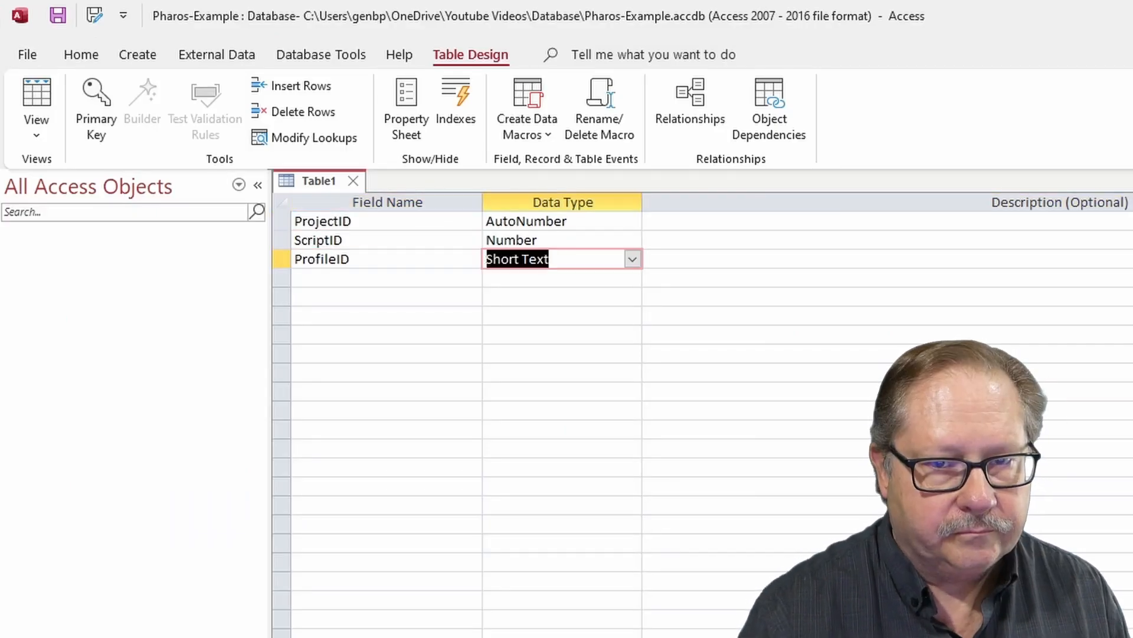
pyautogui.press('n')
pyautogui.press('Tab')
pyautogui.press('Tab')
pyautogui.write('WriterID')
pyautogui.press('Tab')
pyautogui.press('n')
pyautogui.press('Tab')
pyautogui.press('Tab')
# Add the fields IdeaID and VideoSeriesID, both with the Number data type
pyautogui.write('IdeaID')
pyautogui.press('Tab')
pyautogui.press('n')
pyautogui.press('Tab')
pyautogui.press('Tab')
pyautogui.write('VideoSeriesID')
pyautogui.press('Tab')
pyautogui.press('n')
pyautogui.press('Tab')
pyautogui.press('Tab')
# Add the fields EndPointsToVideo as Short Text and DateScriptDone as Date/Time
pyautogui.write('EndPointsToVideo')
pyautogui.press('Tab')
pyautogui.press('Tab')
pyautogui.press('Tab')
pyautogui.write('DateScriptDone')
pyautogui.press('Tab')
pyautogui.press('d')
pyautogui.press('Tab')
pyautogui.press('Tab')
# Add the fields DateScriptWriterPaid and DateVideoRecorded, both with the Date/Time data type
pyautogui.write('DateScriptWriterPaid')
pyautogui.press('Tab')
pyautogui.press('d')
pyautogui.press('Tab')
pyautogui.press('Tab')
pyautogui.write('DateVideoRecorded')
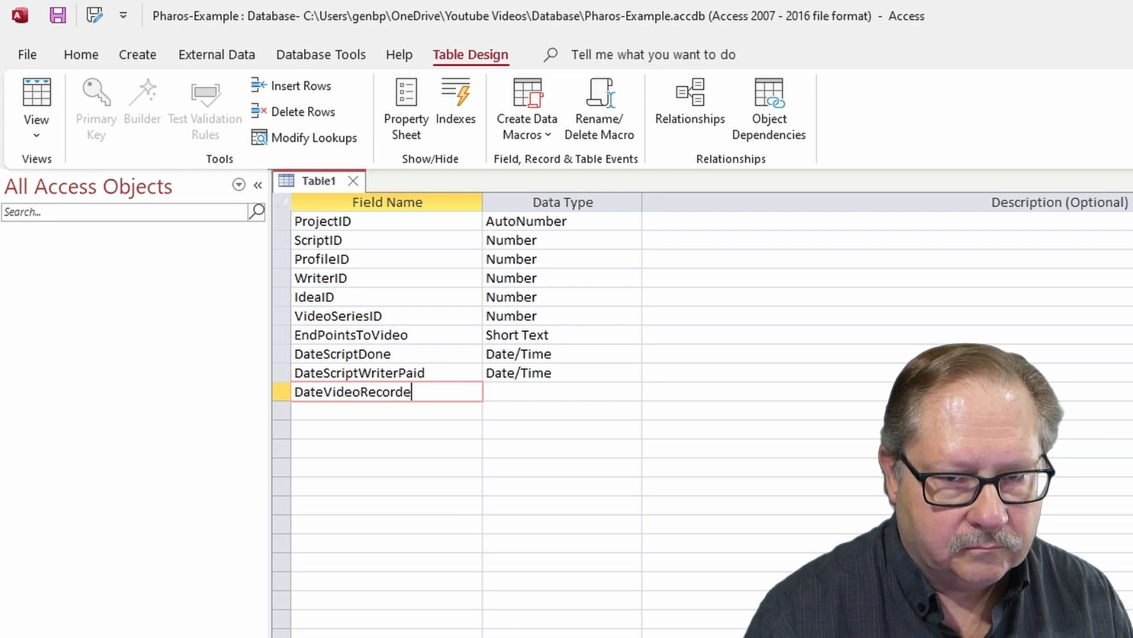
pyautogui.press('Tab')
pyautogui.press('d')
pyautogui.press('Tab')
pyautogui.press('Tab')
# Add the fields DateVideoEditComplete and DateVideoEditPaid, both with the Date/Time data type
pyautogui.write('DateVideoEditComplete')
pyautogui.press('Tab')
pyautogui.press('d')
pyautogui.press('Tab')
pyautogui.press('Tab')
pyautogui.write('DateVideoEditPaid')
pyautogui.press('Tab')
pyautogui.press('d')
pyautogui.press('Tab')
pyautogui.press('Tab')
# Add a Notes field with the Long Text data type as the table's last field
pyautogui.write('Notes')
pyautogui.press('Tab')
pyautogui.press('l')
pyautogui.press('Tab')
pyautogui.press('Tab')
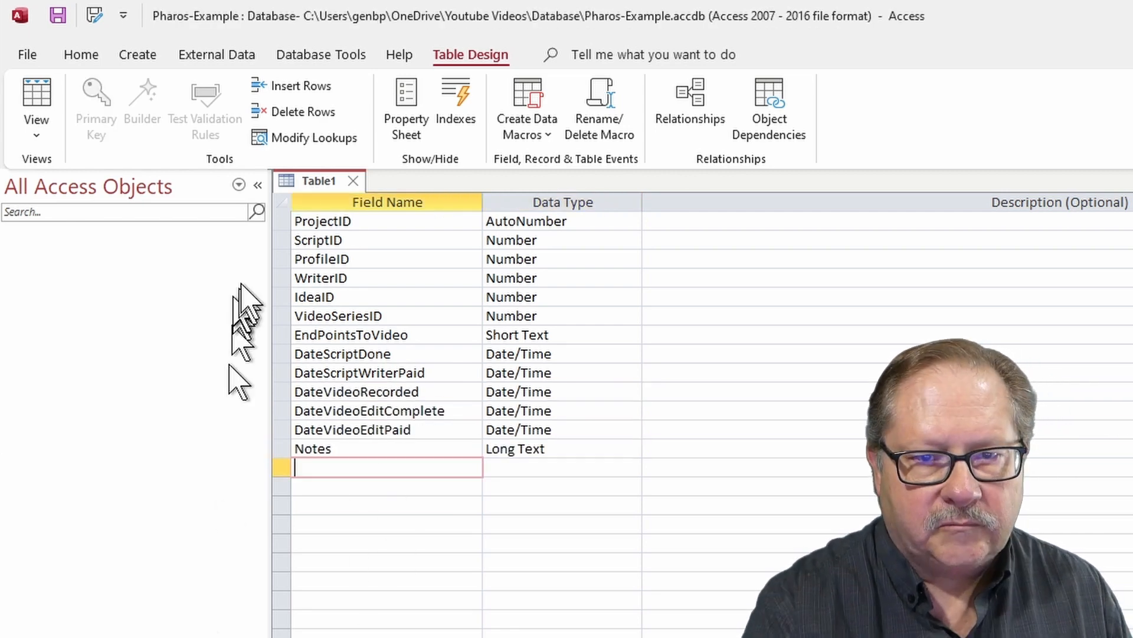
# Make ProjectID the primary key, and save the table as tblVideoProject and close it
pyautogui.click(283, 222)
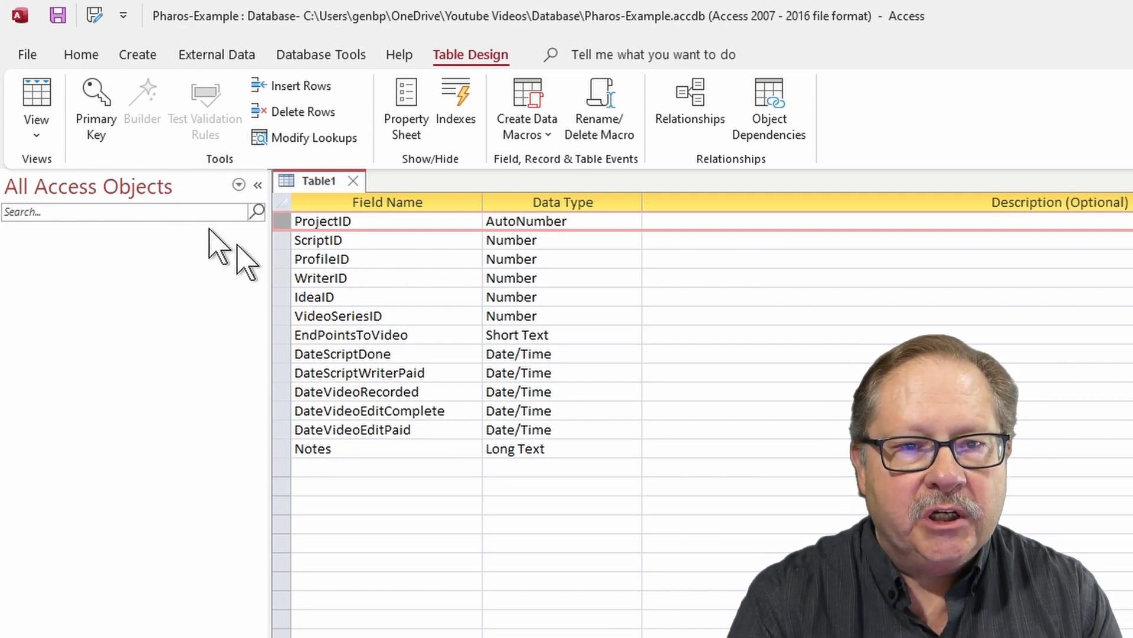
pyautogui.click(96, 115)
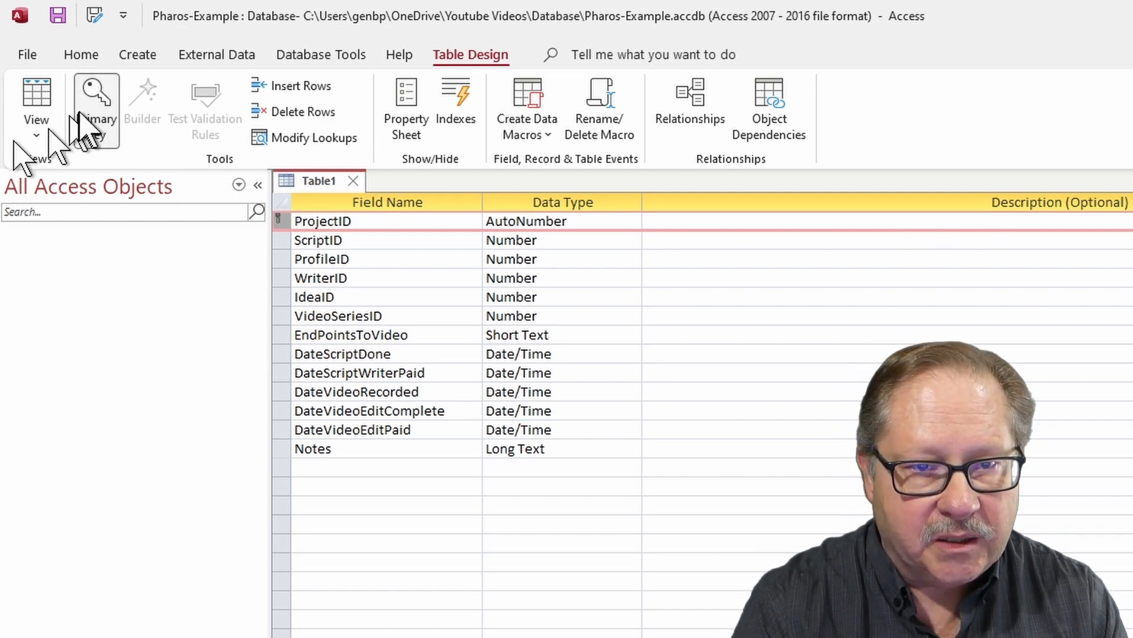
pyautogui.click(57, 17)
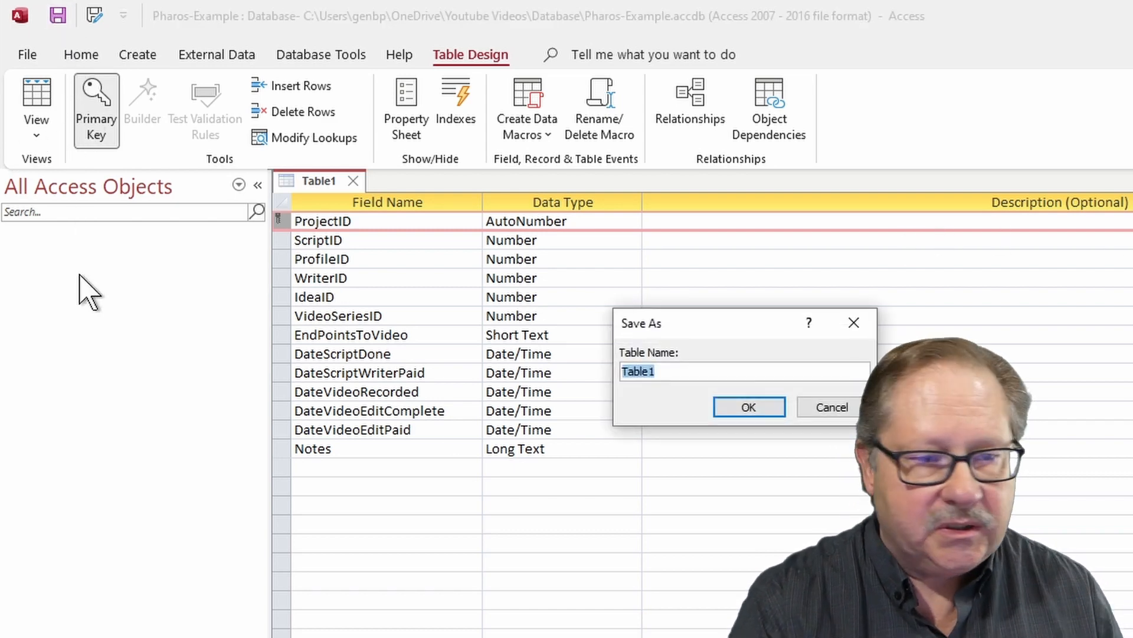
pyautogui.write('tblVideoProject')
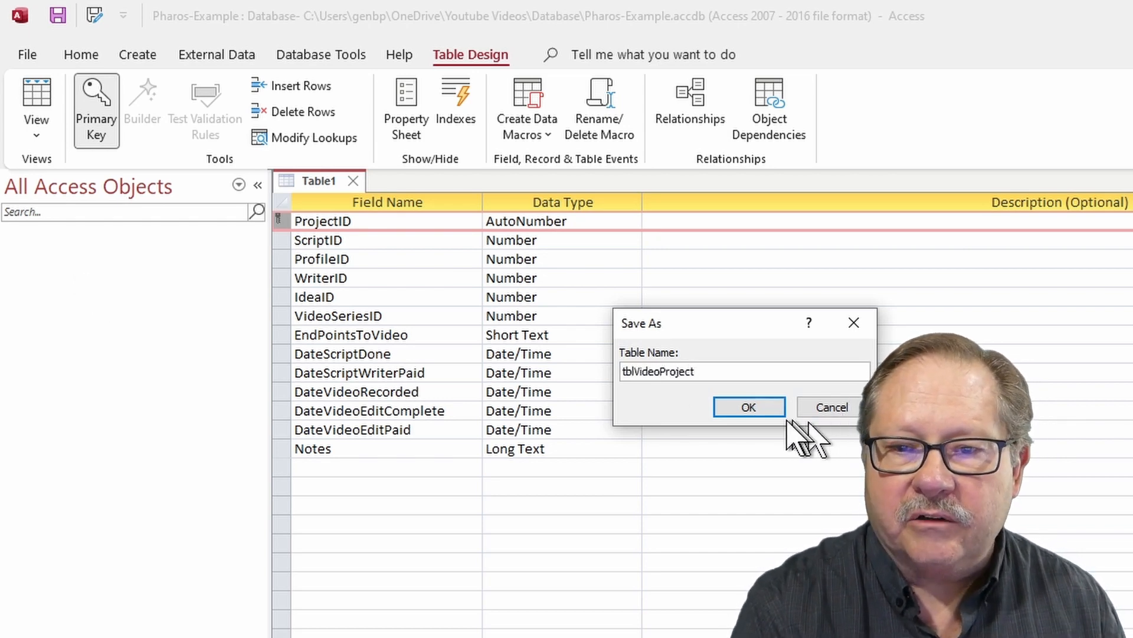
pyautogui.click(749, 406)
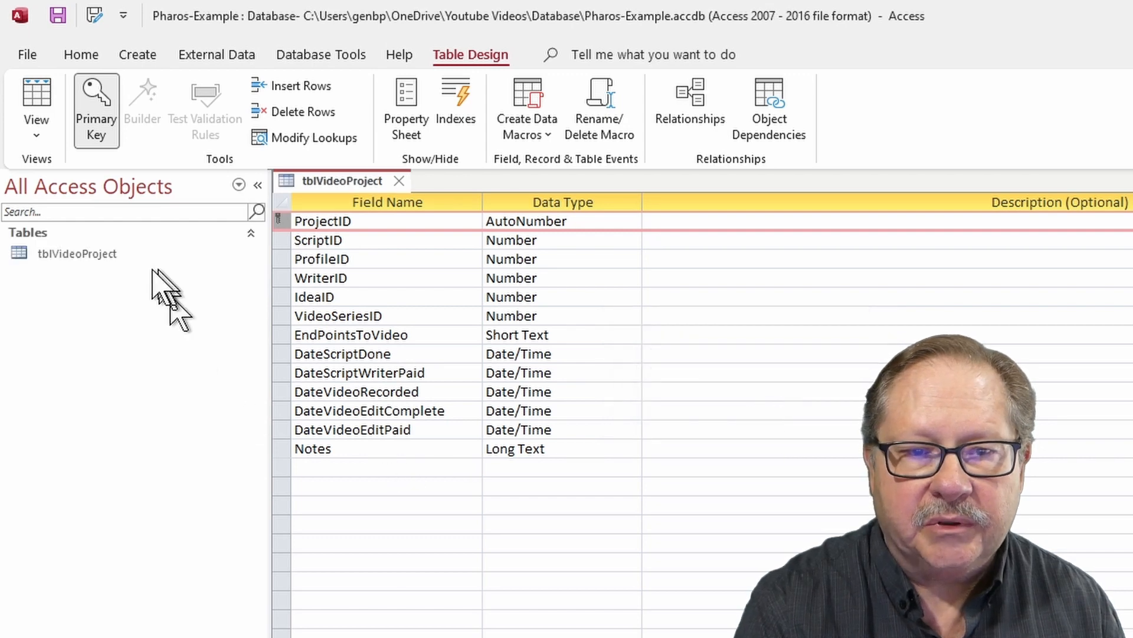
pyautogui.click(397, 181)
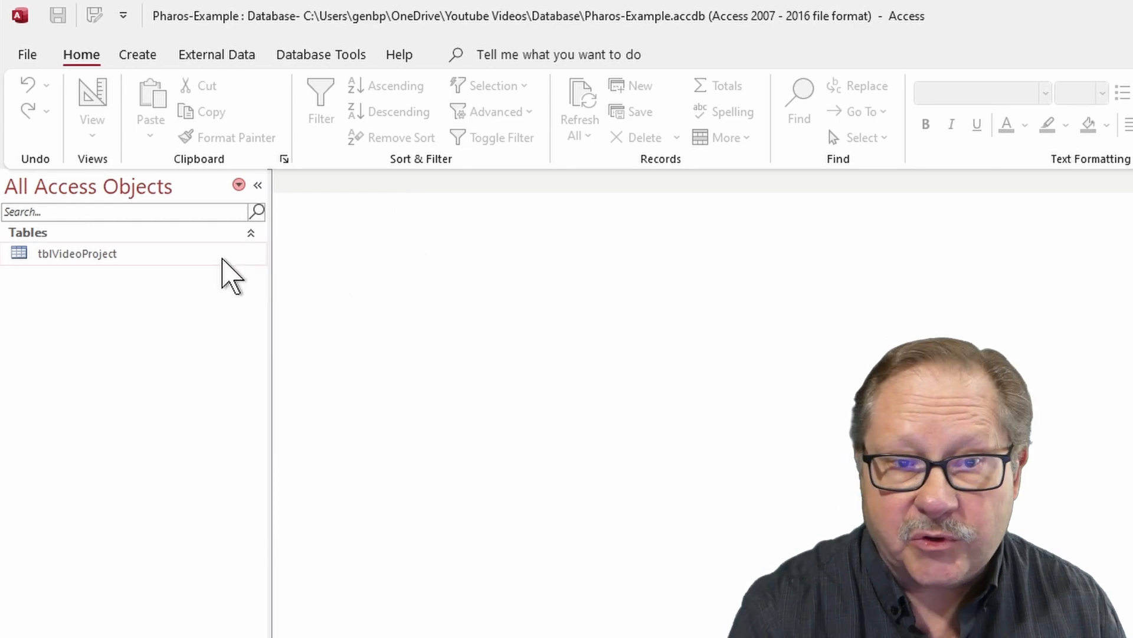
# Design a new table with IdeaID as AutoNumber, VideoTitle as Short Text, and ProfileID, VideoSeriesID and WriterID as Number
pyautogui.click(138, 55)
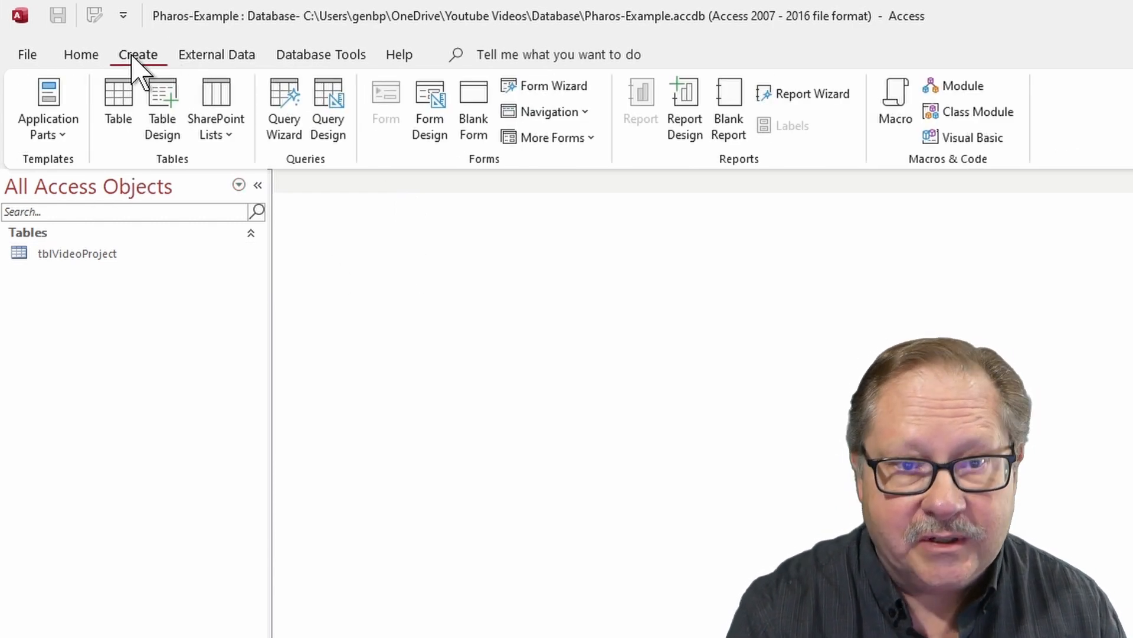
pyautogui.click(161, 97)
pyautogui.write('IdeaID')
pyautogui.press('Return')
pyautogui.press('Return')
pyautogui.press('Return')
pyautogui.write('VideoTitle')
pyautogui.press('Return')
pyautogui.press('Return')
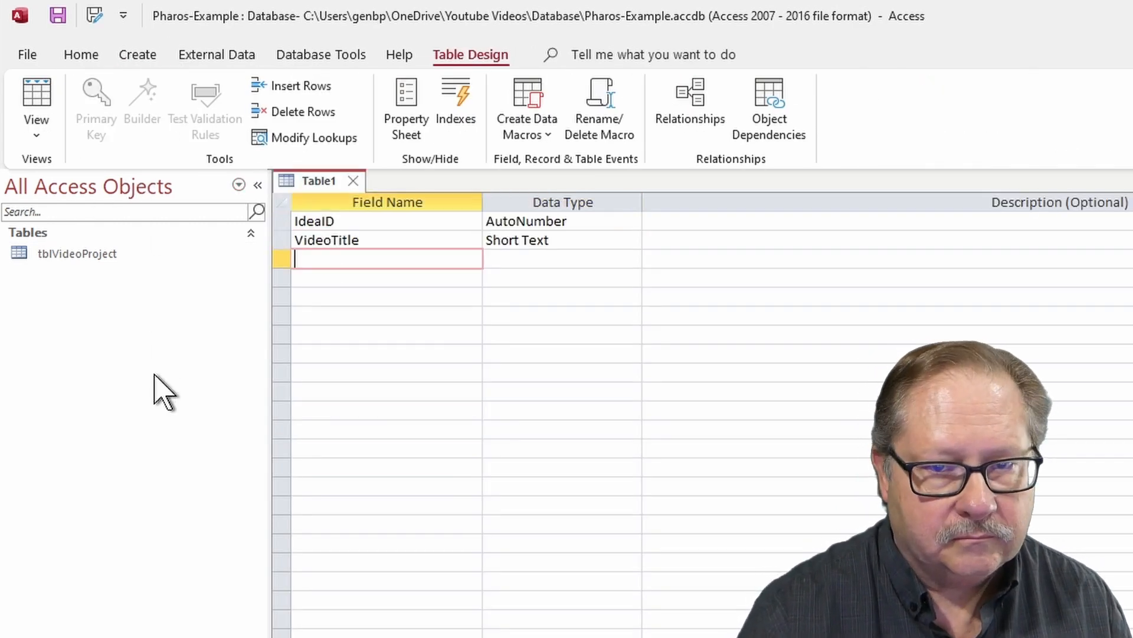
pyautogui.press('Return')
pyautogui.write('ProfileID n  VideoSeriesID n  WriterID n')
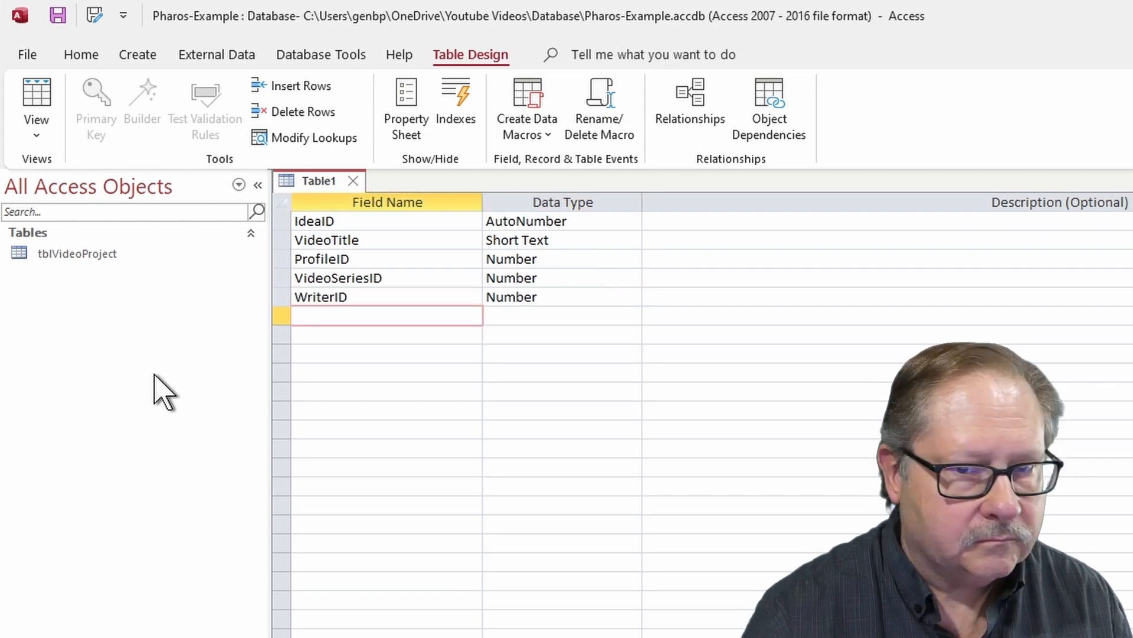
# Make IdeaID the primary key and save the table as tblVideoIdea
pyautogui.click(281, 220)
pyautogui.click(96, 111)
pyautogui.click(57, 15)
pyautogui.write('tbl')
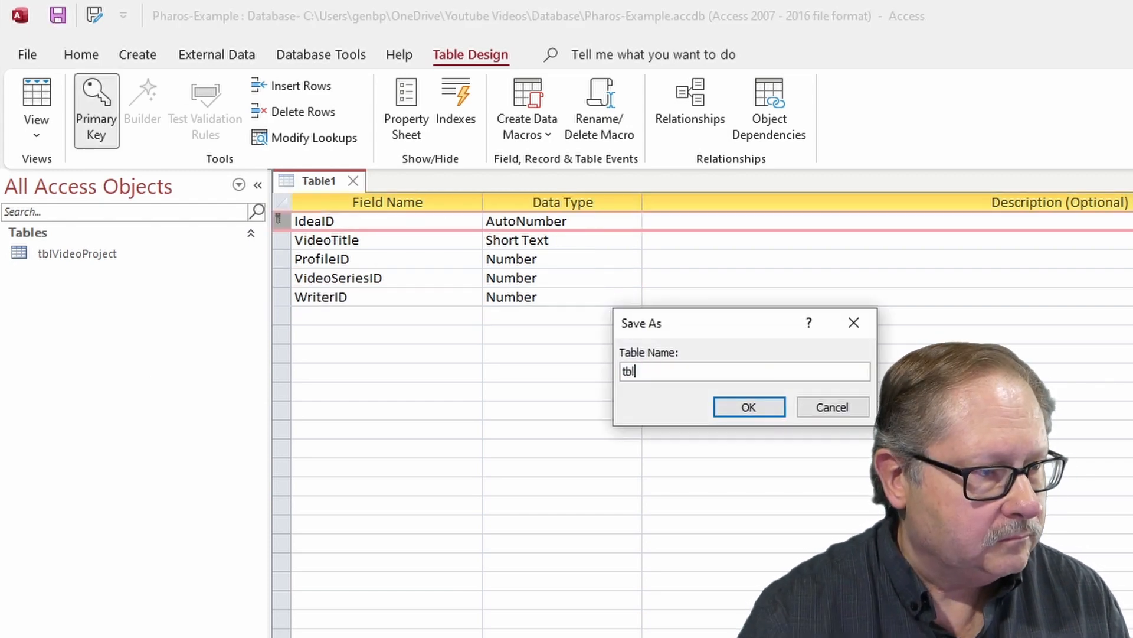
pyautogui.write('VideoIdea')
pyautogui.click(753, 408)
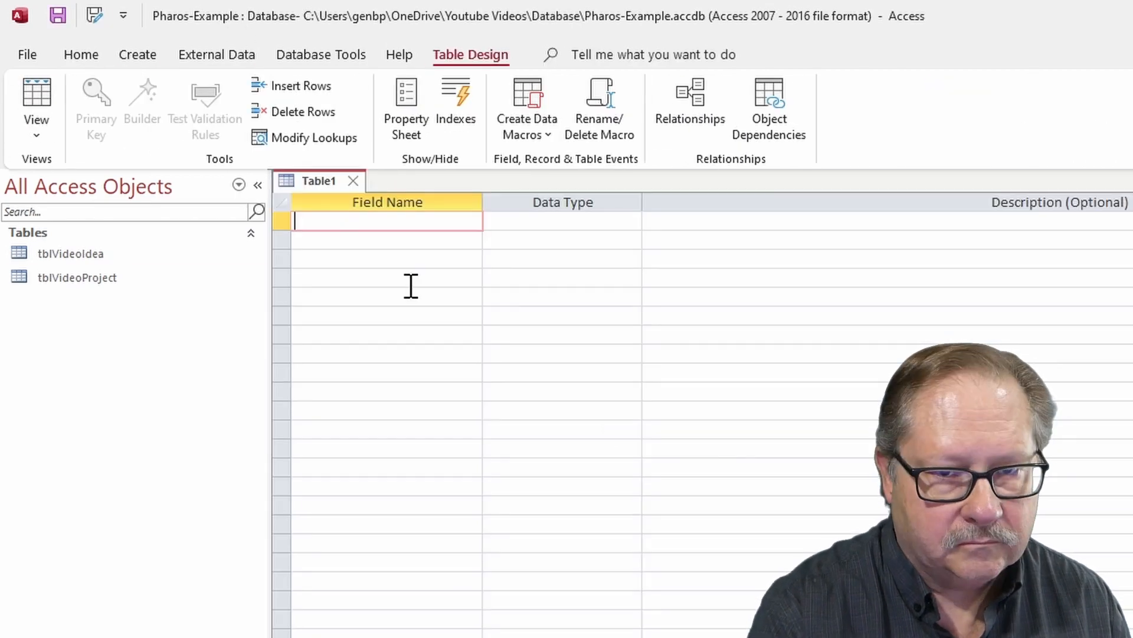
# Define the new table's fields: WriterID as AutoNumber, and FirstName, LastName, MI and Title as Short Text
pyautogui.write('WriterID a  FirstName   LastName   ')
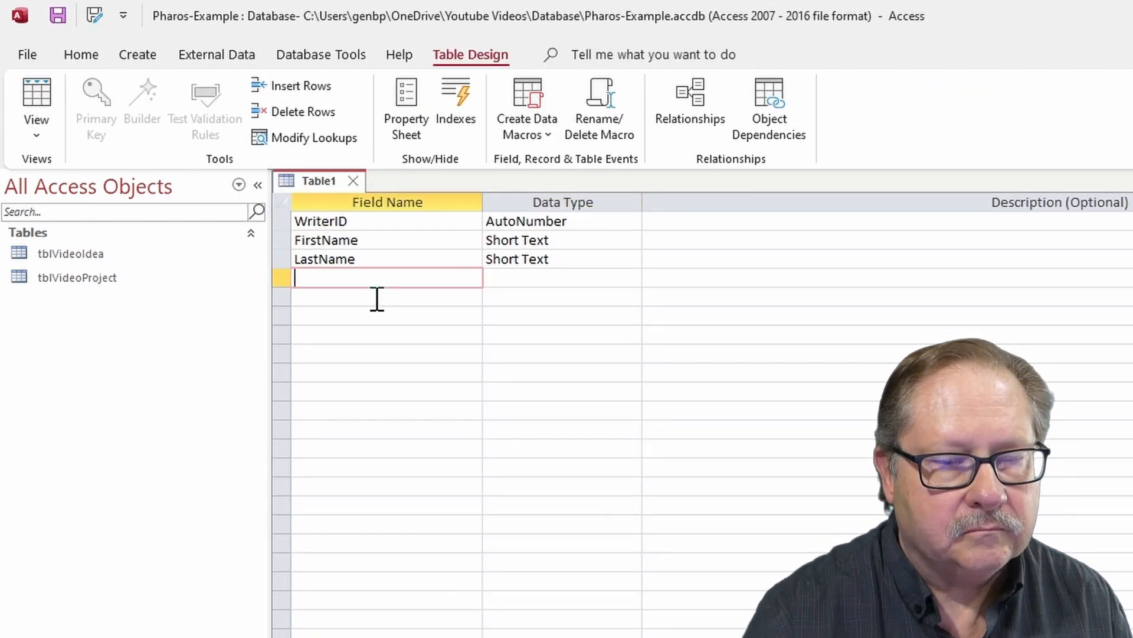
pyautogui.write('MI   Title')
# Make WriterID the primary key, and save the table as tblWriter and close it
pyautogui.click(96, 113)
pyautogui.click(57, 15)
pyautogui.write('tblWriter')
pyautogui.click(748, 407)
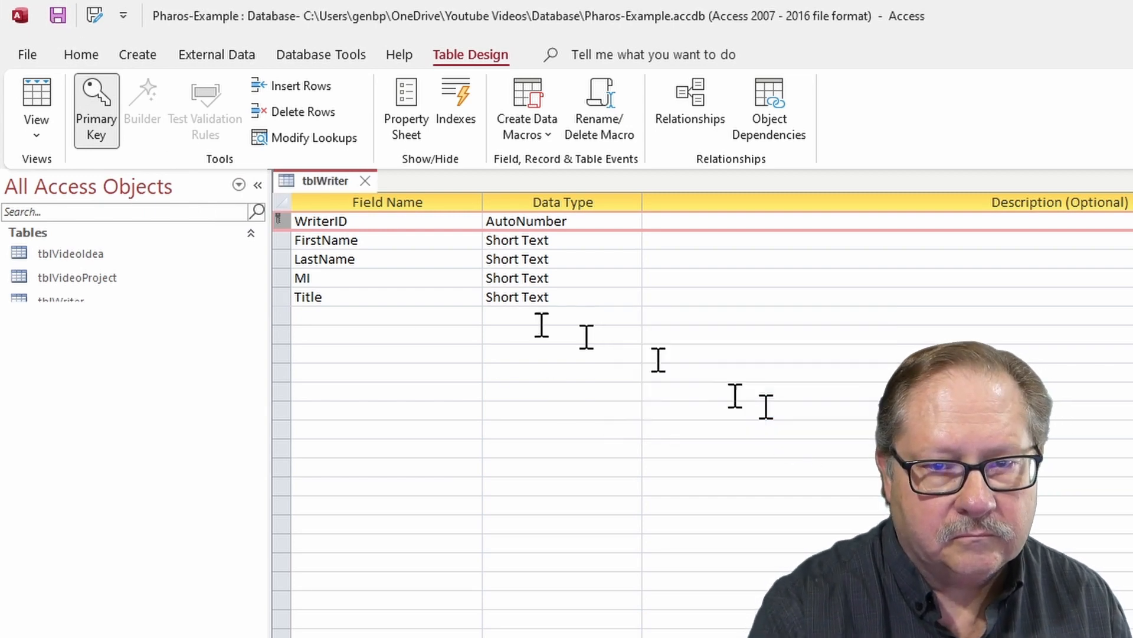
pyautogui.click(359, 181)
# Design a new table with the fields VideoSeriesID as AutoNumber and SeriesTitle as Short Text
pyautogui.click(138, 54)
pyautogui.click(161, 109)
pyautogui.write('VideoSeriesID')
pyautogui.press('Tab')
pyautogui.write('AutoNumber')
pyautogui.press('Tab')
pyautogui.press('Tab')
pyautogui.write('SeriesTitle')
pyautogui.press('Tab')
pyautogui.press('Tab')
# Make VideoSeriesID the primary key, and save the table as tblVideoSeries and close it
pyautogui.click(283, 220)
pyautogui.click(97, 113)
pyautogui.click(58, 15)
pyautogui.write('tbl')
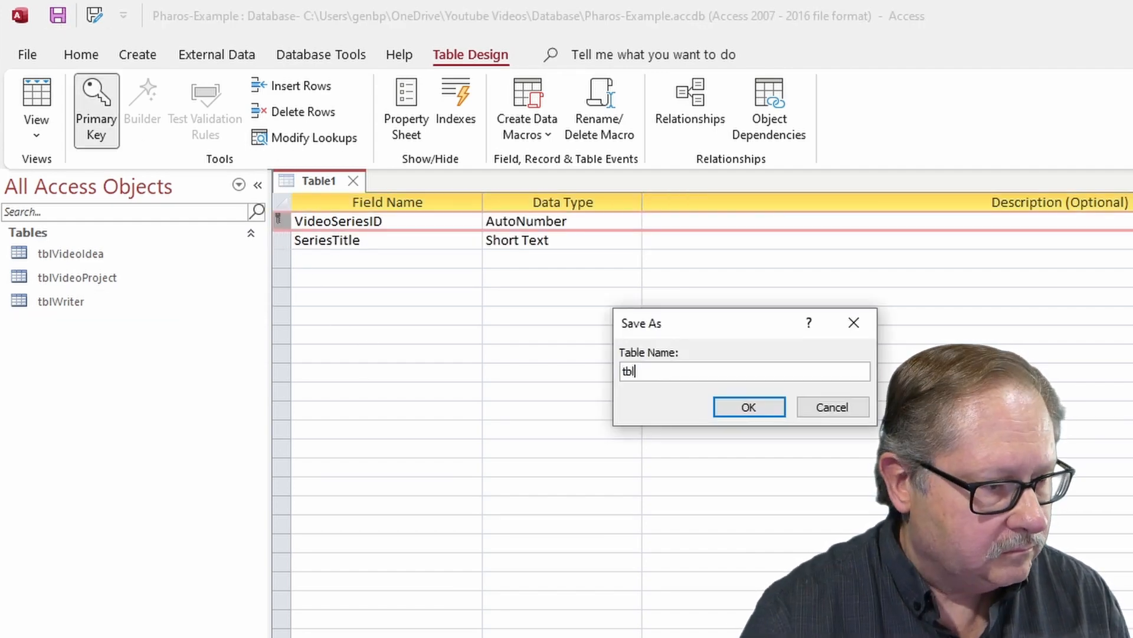
pyautogui.write('VideoSeries')
pyautogui.click(753, 407)
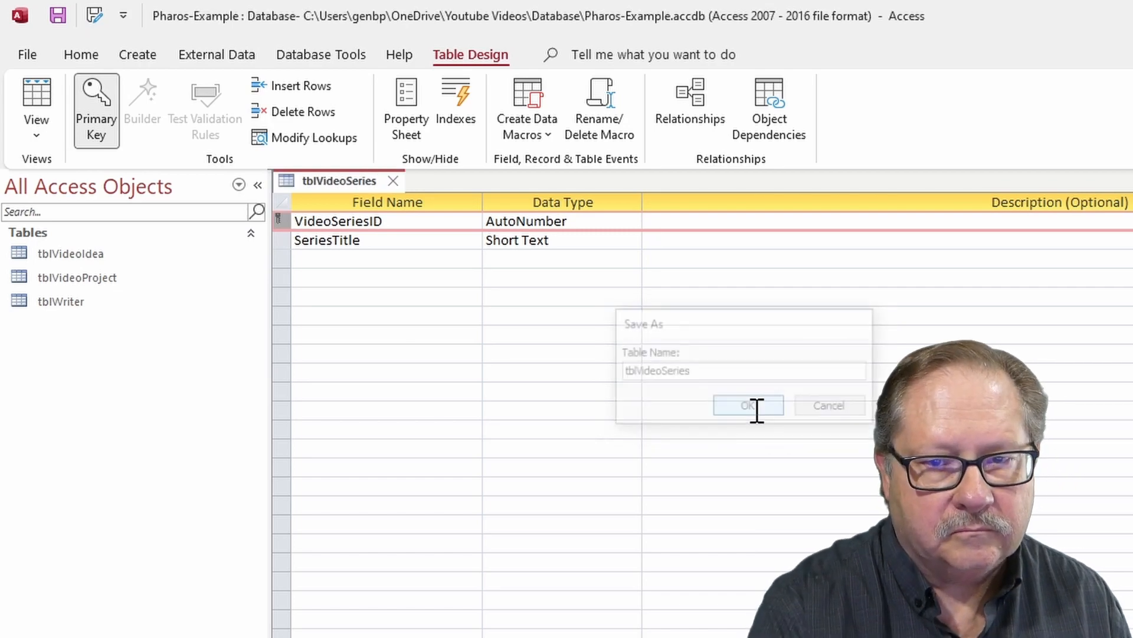
pyautogui.click(389, 180)
# Start another table design with the fields ScriptID and SubScriptID, both with the Number data type
pyautogui.click(158, 110)
pyautogui.write('ScriptID')
pyautogui.press('Tab')
pyautogui.press('Tab')
pyautogui.press('Tab')
pyautogui.hotkey('shift', 'Tab')
pyautogui.hotkey('shift', 'Tab')
pyautogui.write('Number')
pyautogui.press('Tab')
pyautogui.press('Tab')
pyautogui.write('SubScriptID')
pyautogui.press('Tab')
pyautogui.write('Number')
pyautogui.press('Tab')
pyautogui.press('Tab')
# Add the fields ScriptText as Long Text and Setting as Short Text
pyautogui.write('ScriptText')
pyautogui.press('Tab')
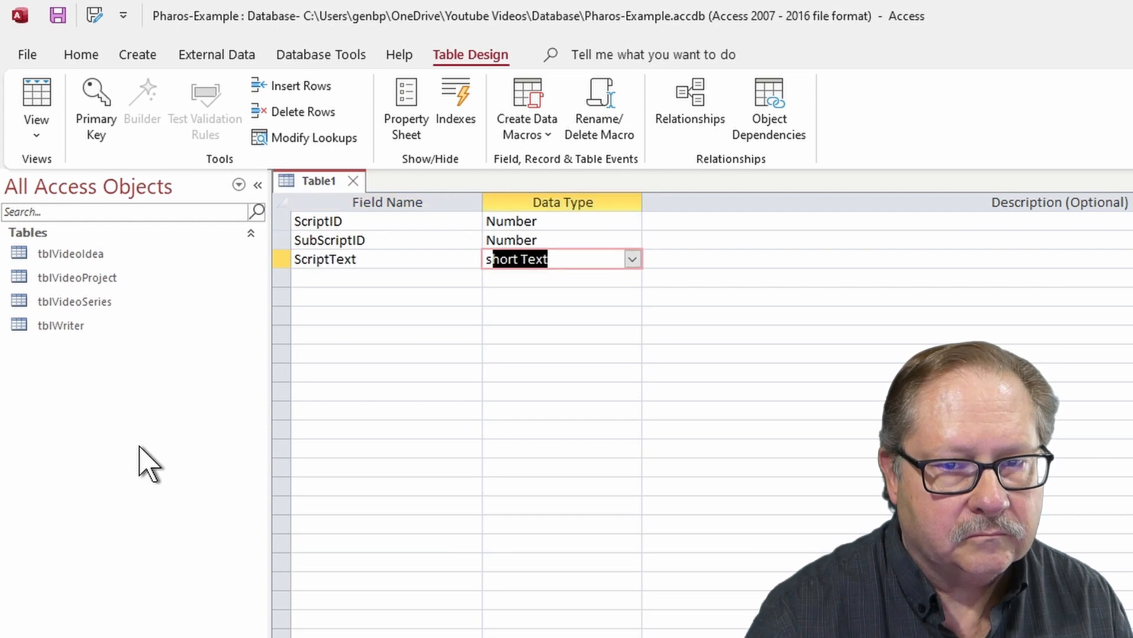
pyautogui.write('Long Text')
pyautogui.press('Tab')
pyautogui.press('Tab')
pyautogui.write('Setting')
pyautogui.press('Tab')
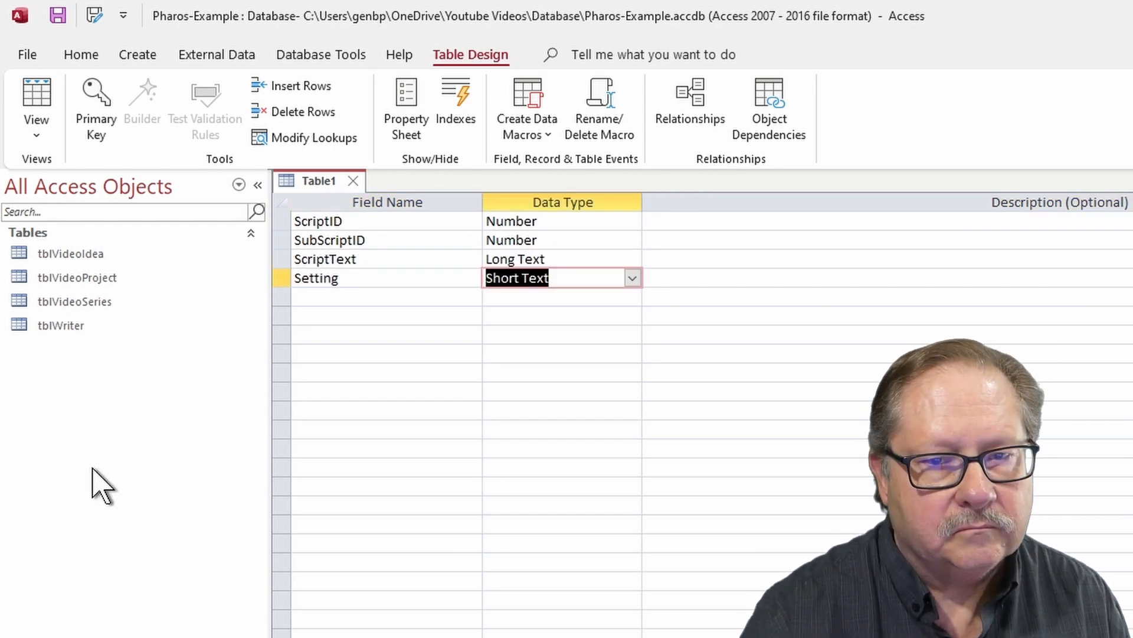
# Set ScriptID and SubScriptID together as the primary key and save the table as tblScript
pyautogui.moveTo(279, 221); pyautogui.dragTo(279, 240)
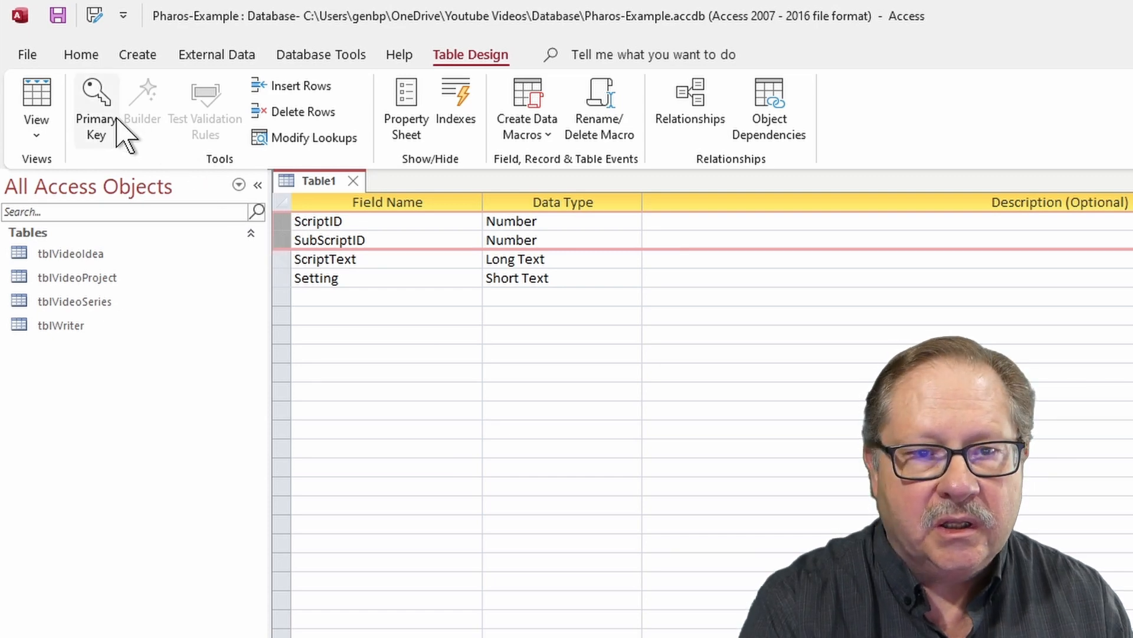
pyautogui.click(94, 109)
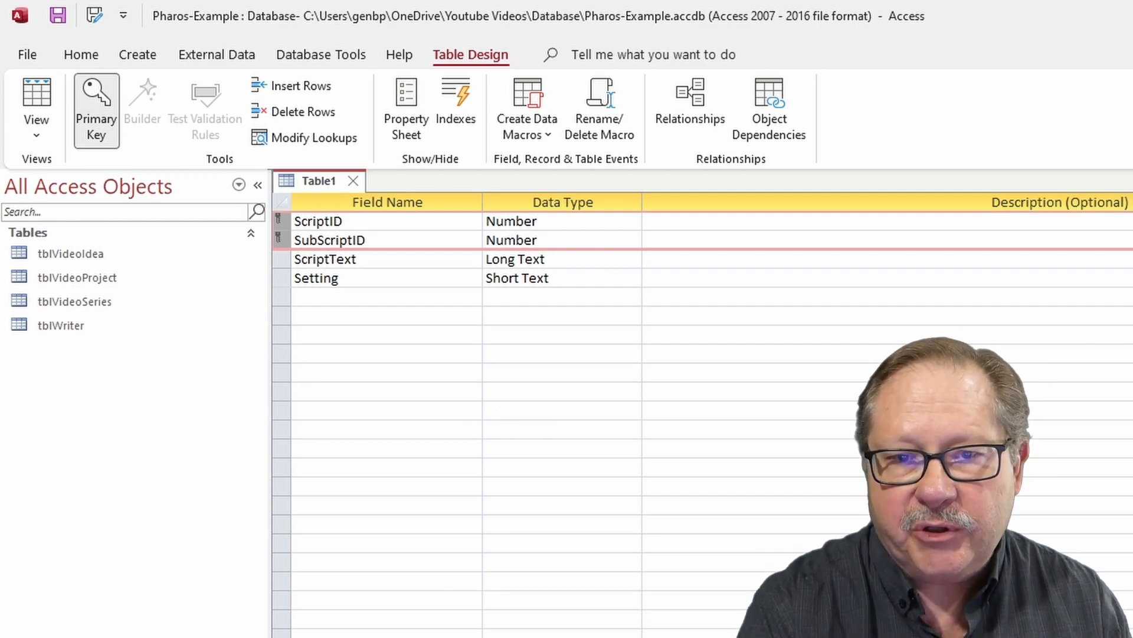
pyautogui.doubleClick(339, 220)
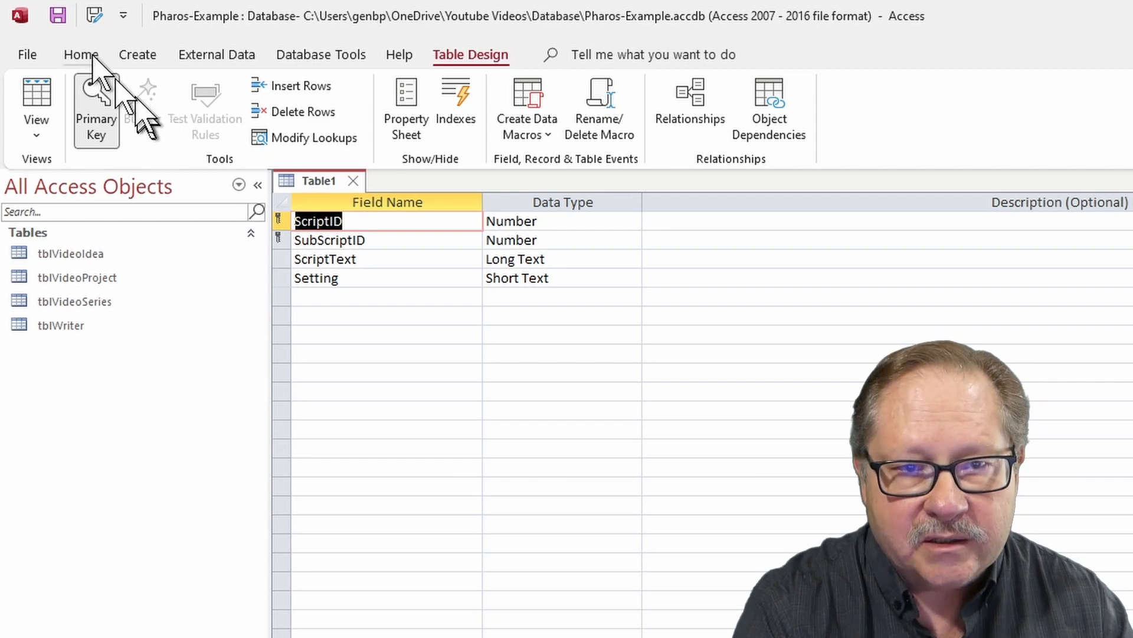
pyautogui.click(57, 14)
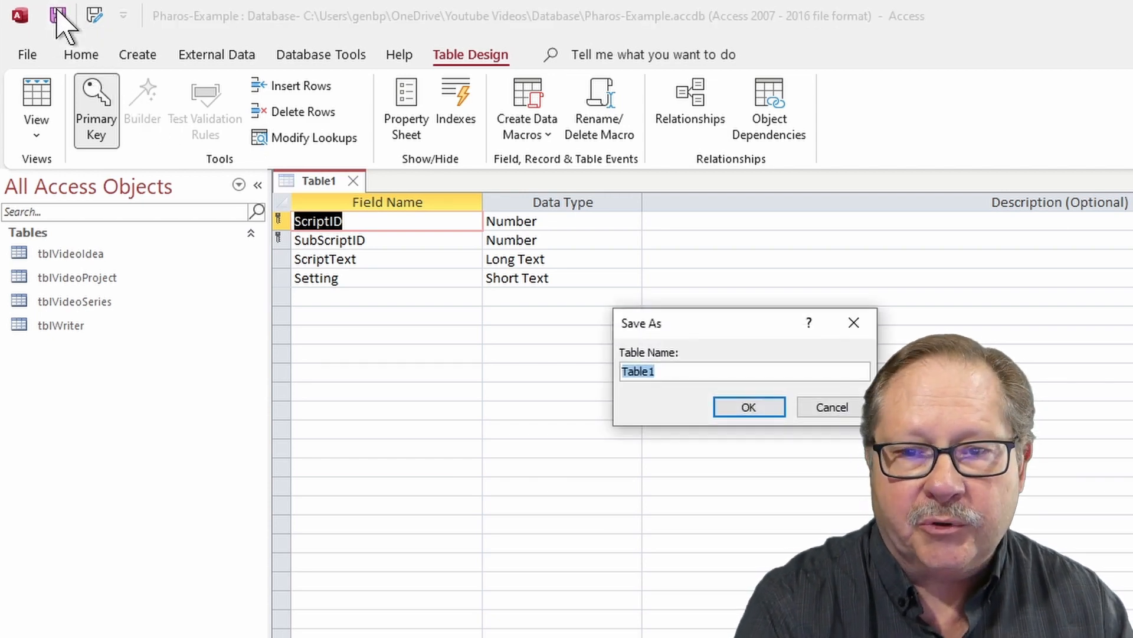
pyautogui.write('tblScript')
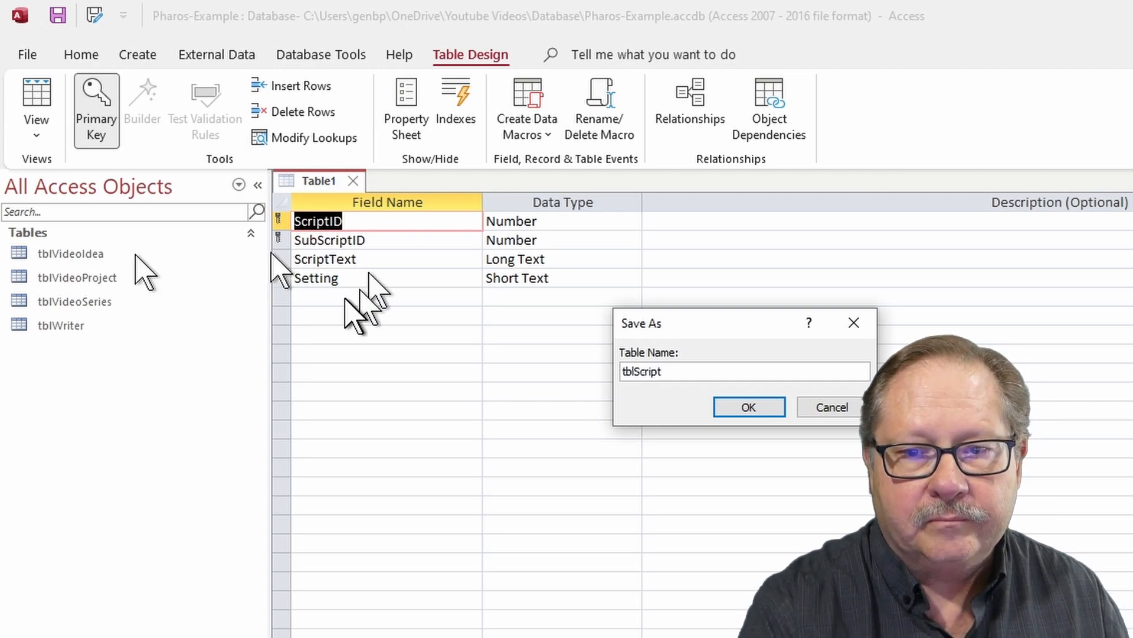
pyautogui.click(749, 407)
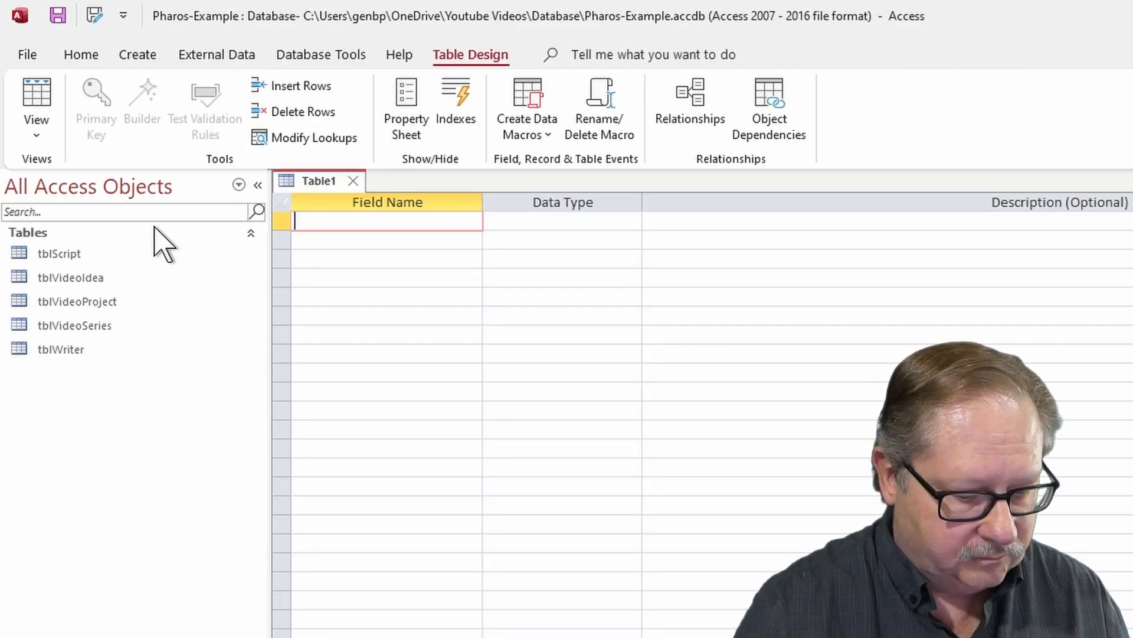
# Start the profile table's fields with tblProfileID, using the AutoNumber data type
pyautogui.write('tblProfileID')
pyautogui.press('Return')
pyautogui.press('Return')
pyautogui.press('Return')
# Add a second field named FullName with the Short Text data type
pyautogui.write('Name')
pyautogui.press('Return')
pyautogui.press('Return')
pyautogui.hotkey('shift', 'Tab')
pyautogui.write('Title')
pyautogui.press('Down')
pyautogui.press('Up')
pyautogui.write('FullName')
pyautogui.press('Return')
pyautogui.press('Return')
pyautogui.press('Return')
# Add the fields Bio and Location, both as Short Text
pyautogui.write('Bio')
pyautogui.press('Return')
pyautogui.press('Return')
pyautogui.press('Return')
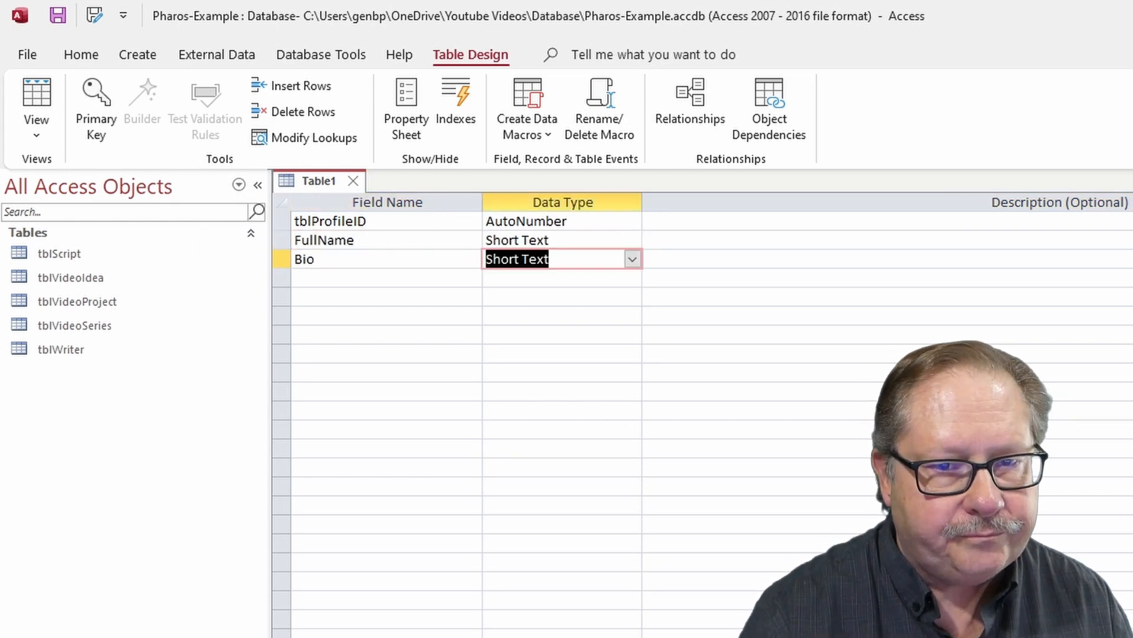
pyautogui.write('Location')
pyautogui.press('Return')
pyautogui.press('Return')
pyautogui.press('Return')
# Add the field Age as Number and the field Family as Short Text
pyautogui.write('Age')
pyautogui.press('Return')
pyautogui.press('n')
pyautogui.press('Return')
pyautogui.press('Return')
pyautogui.write('Family')
pyautogui.press('Return')
pyautogui.press('Return')
pyautogui.press('Return')
# Add the field Income as Currency and the field Profession as Short Text
pyautogui.write('Income')
pyautogui.press('Return')
pyautogui.press('c')
pyautogui.press('Return')
pyautogui.press('Return')
pyautogui.write('Profession')
pyautogui.press('Return')
pyautogui.press('Return')
pyautogui.press('Return')
# Add the fields Education and Hobbies, both with the Short Text data type
pyautogui.write('Education')
pyautogui.press('Return')
pyautogui.press('Return')
pyautogui.press('Return')
pyautogui.write('Hobbies')
pyautogui.press('Return')
pyautogui.press('Return')
pyautogui.press('Return')
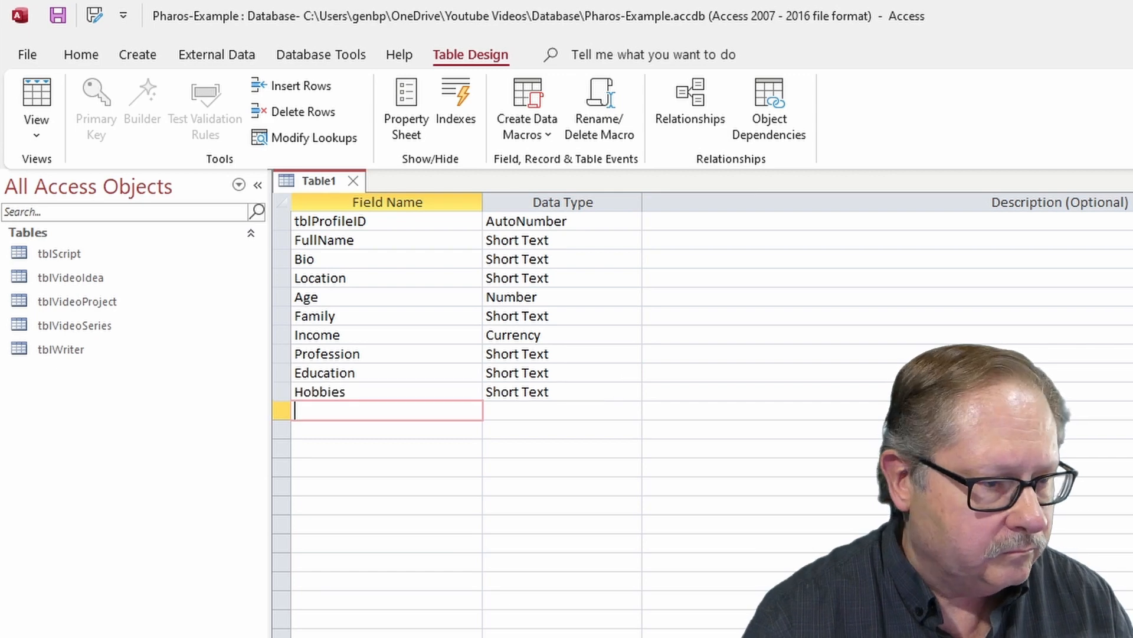
# Add the fields Dress Style and Fears, keeping the default Short Text data type
pyautogui.write('Dress Style')
pyautogui.press('Return')
pyautogui.press('Return')
pyautogui.press('Return')
pyautogui.write('Fears')
pyautogui.press('Return')
pyautogui.press('Return')
# Make tblProfileID the primary key and save the table as tblProfile
pyautogui.click(281, 220)
pyautogui.click(104, 103)
pyautogui.hotkey('ctrl', 's')
pyautogui.write('tblProfile')
pyautogui.press('Return')
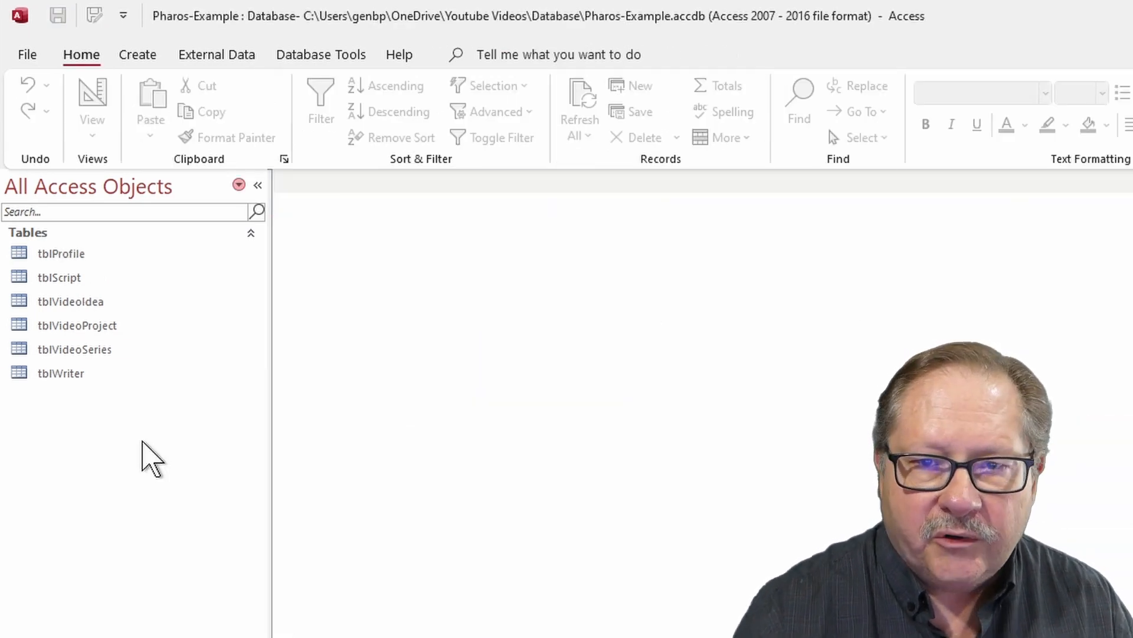